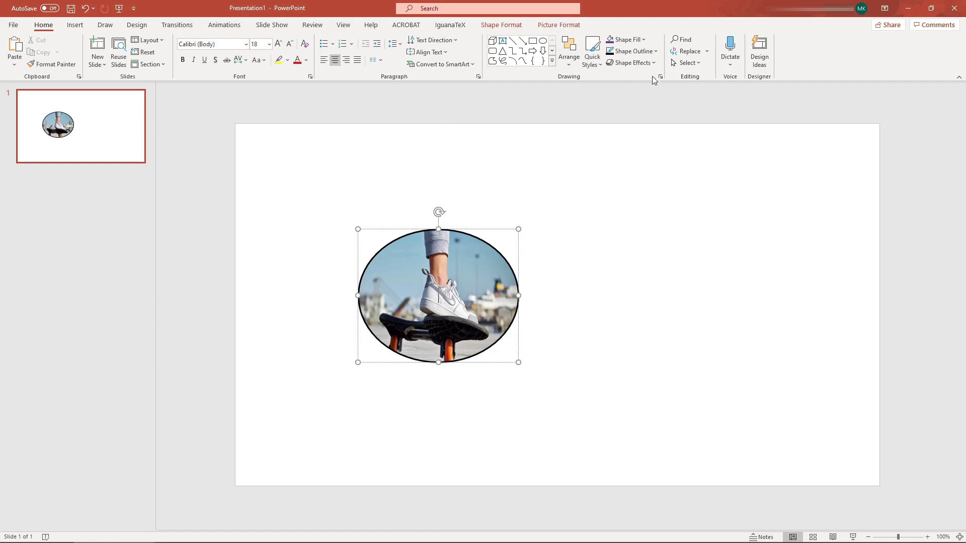
Fill the oval with the cat photo from Stock Images as a picture fill
left_click(644, 40)
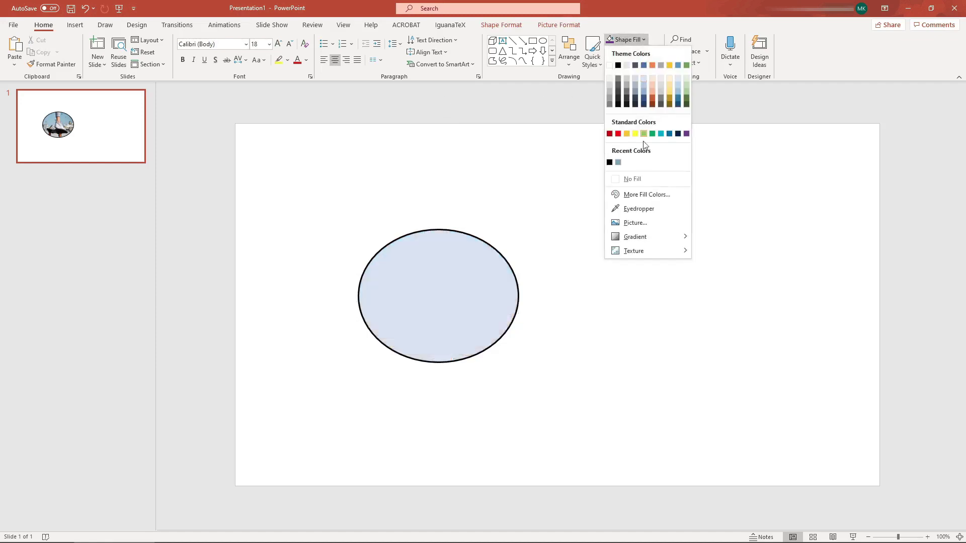
left_click(643, 222)
left_click(577, 237)
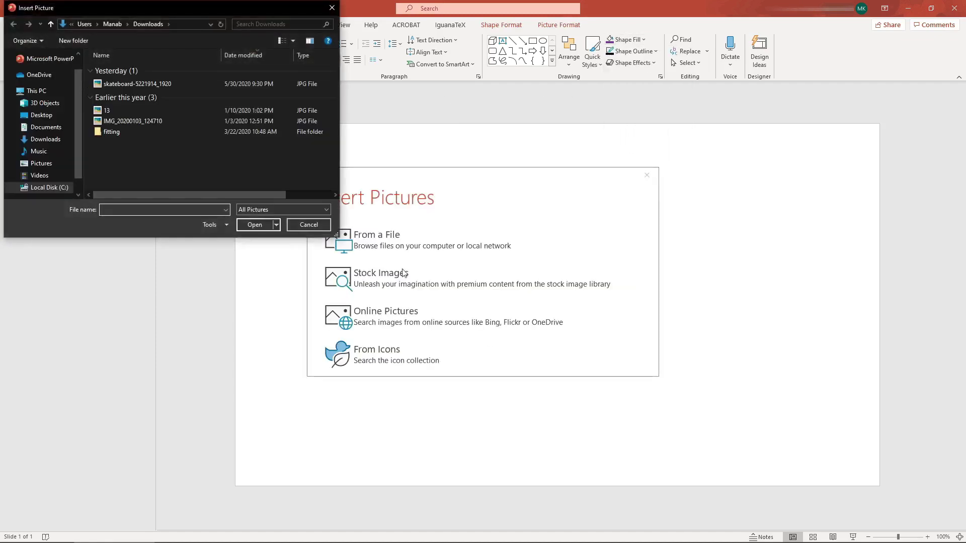
left_click(330, 8)
left_click(377, 280)
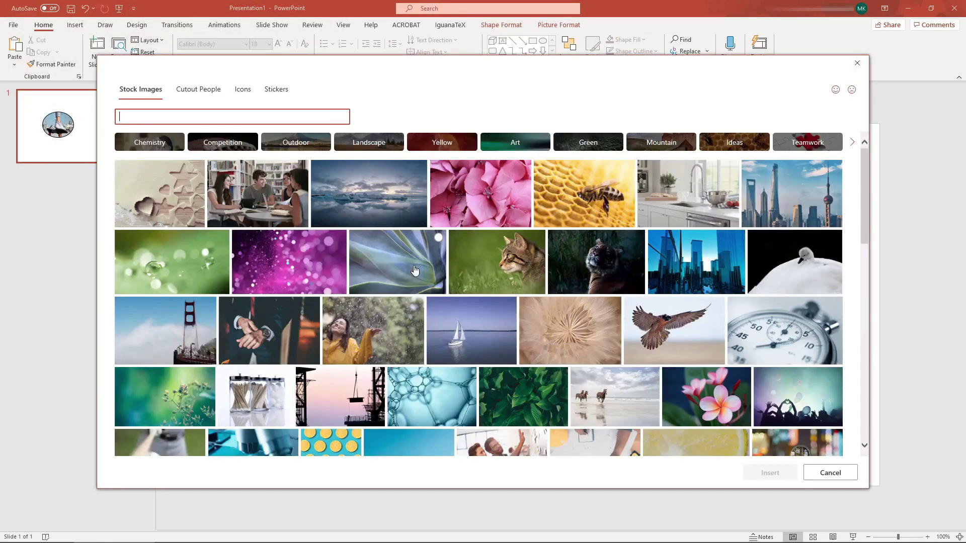
left_click(499, 264)
left_click(774, 475)
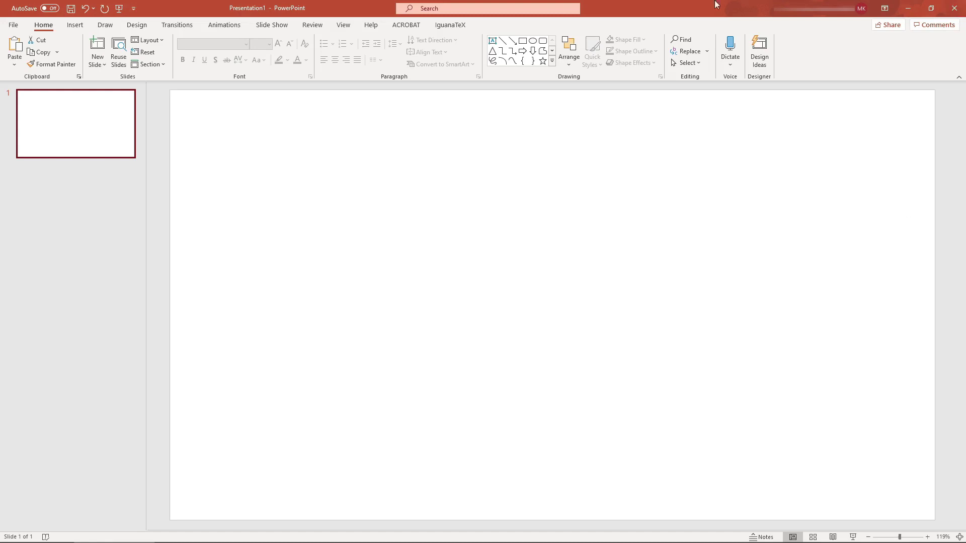
Enable 'Embed fonts in the file' in the Save options, embedding only the characters used
left_click(13, 26)
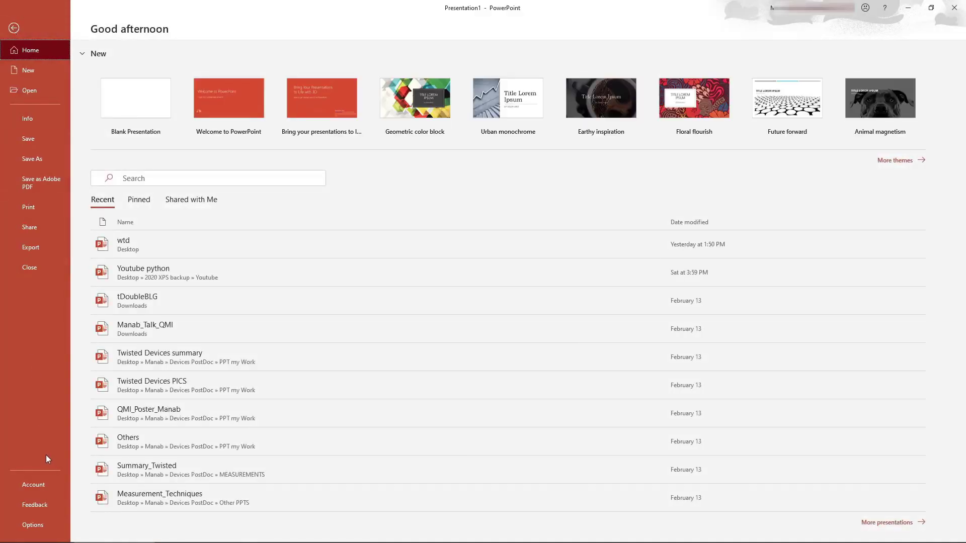
left_click(41, 524)
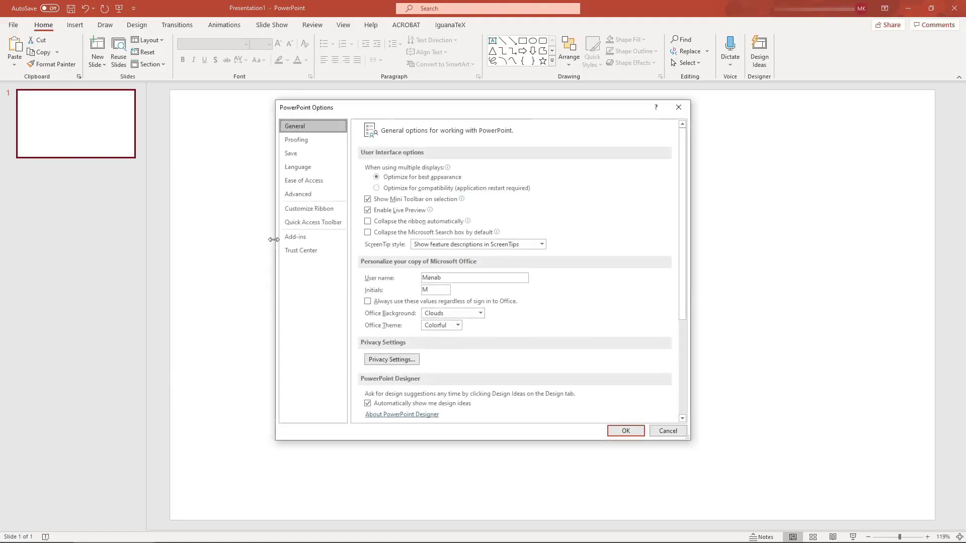
left_click(296, 154)
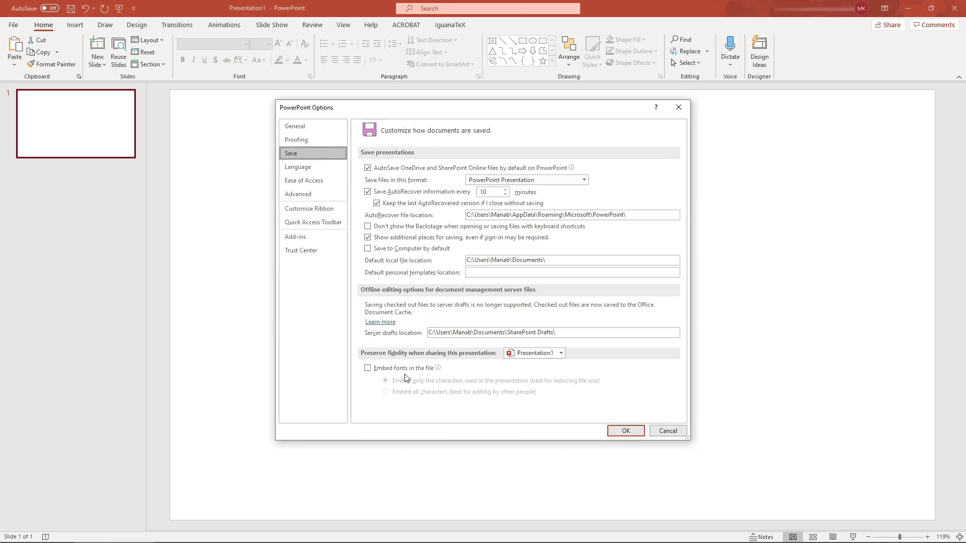
left_click(368, 368)
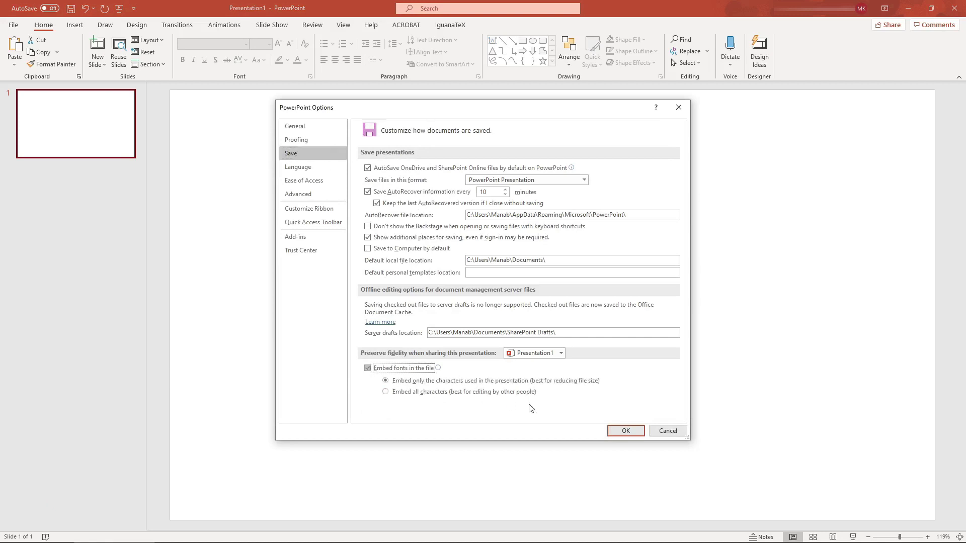
left_click(625, 432)
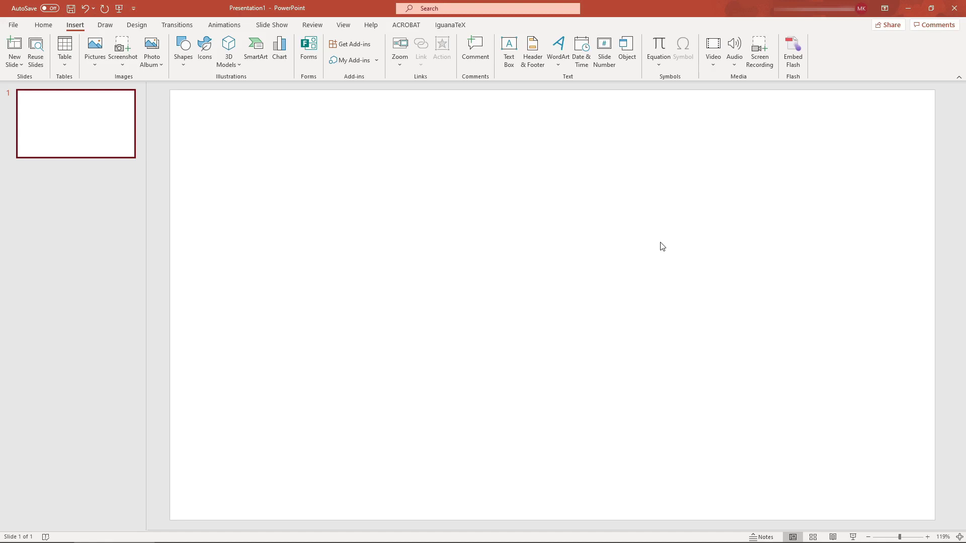
Insert the Black - 13495 video from this computer onto the slide
left_click(713, 63)
left_click(735, 94)
scroll(137, 213, "down", 1)
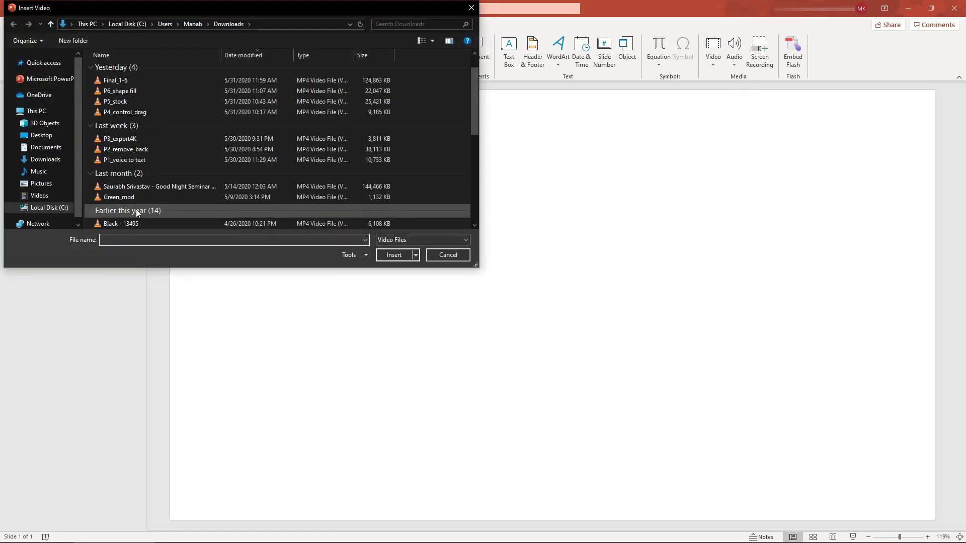
scroll(137, 166, "down", 1)
left_click(121, 192)
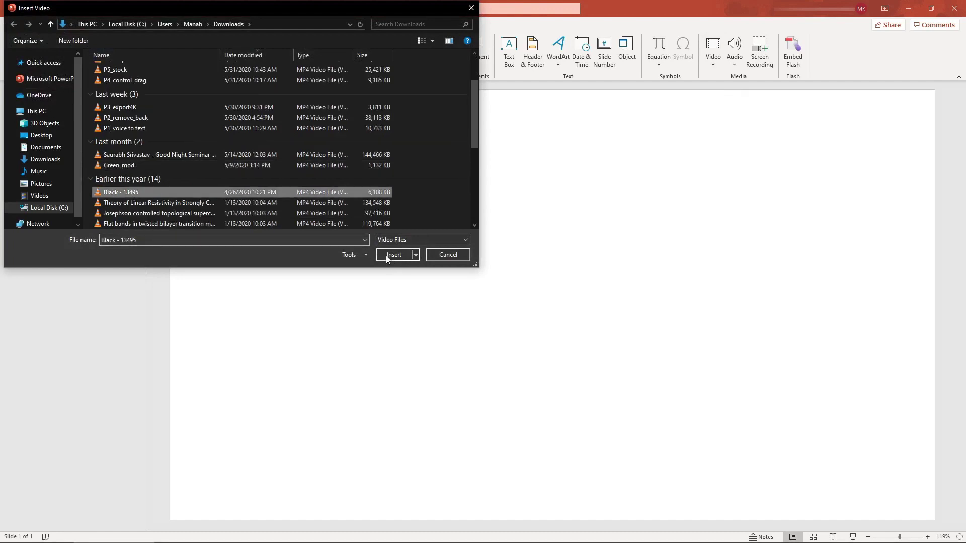
left_click(387, 255)
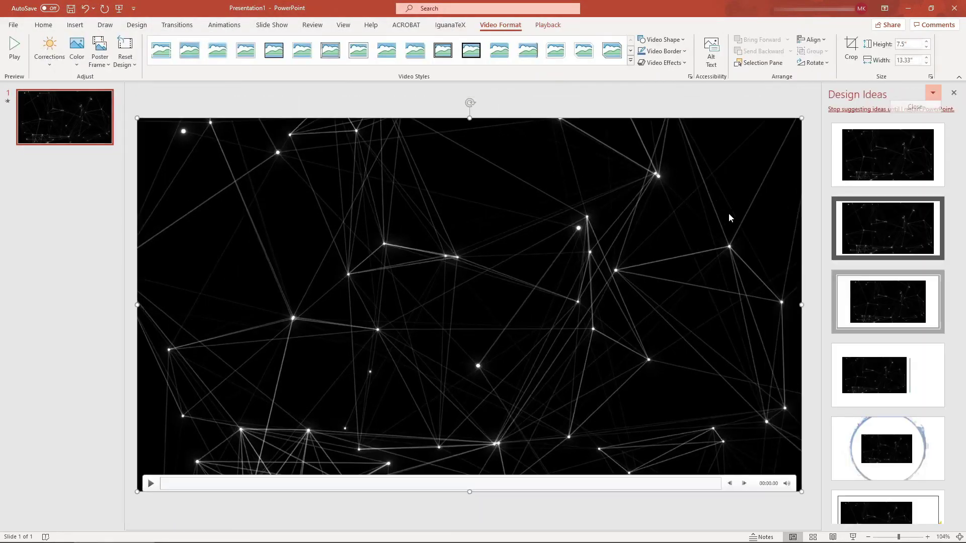
Resize the video to 9.43" by 5.31", centre it, and close Design Ideas
left_click_drag(801, 492, 607, 382)
left_click_drag(463, 255, 559, 277)
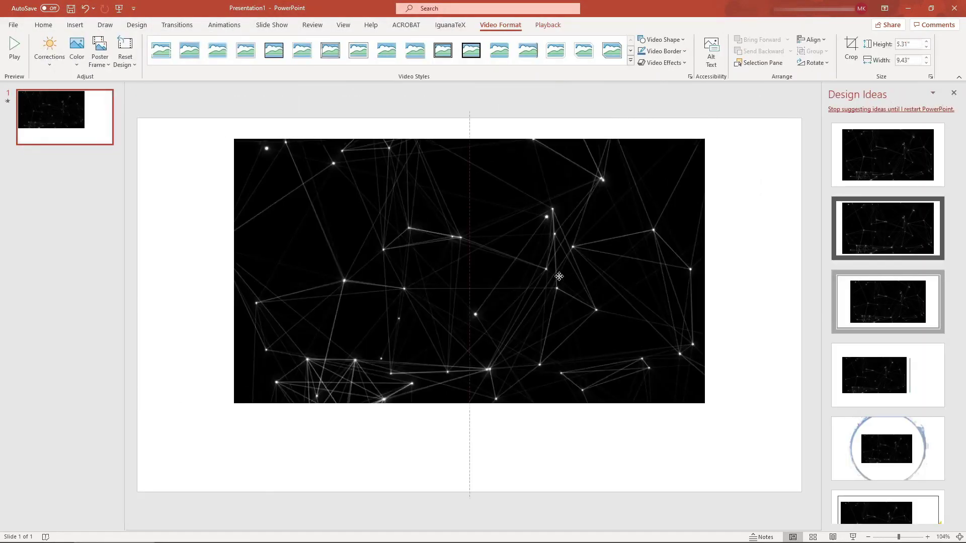
left_click(954, 93)
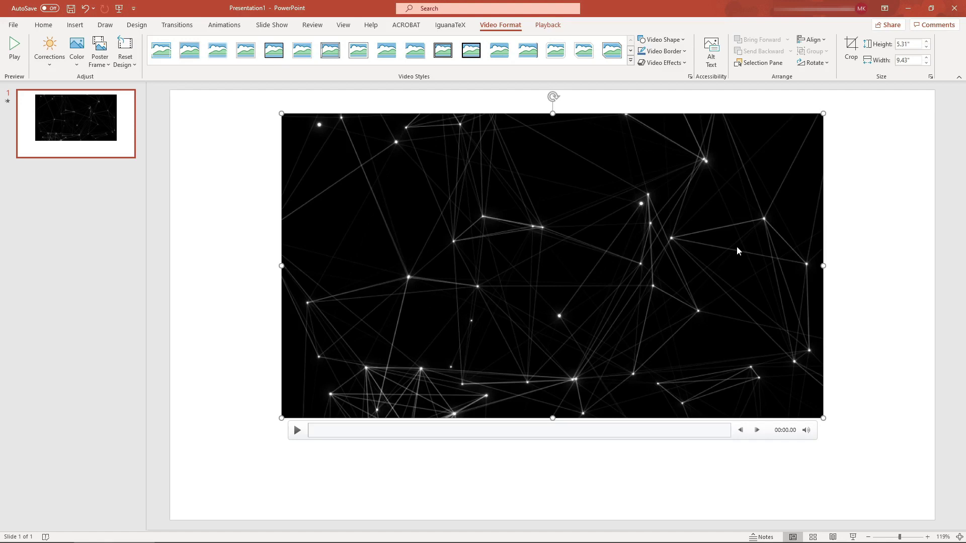
Review the 6 MB media size and the Full HD, HD and Standard Compress Media options in File > Info
left_click(14, 25)
left_click(15, 25)
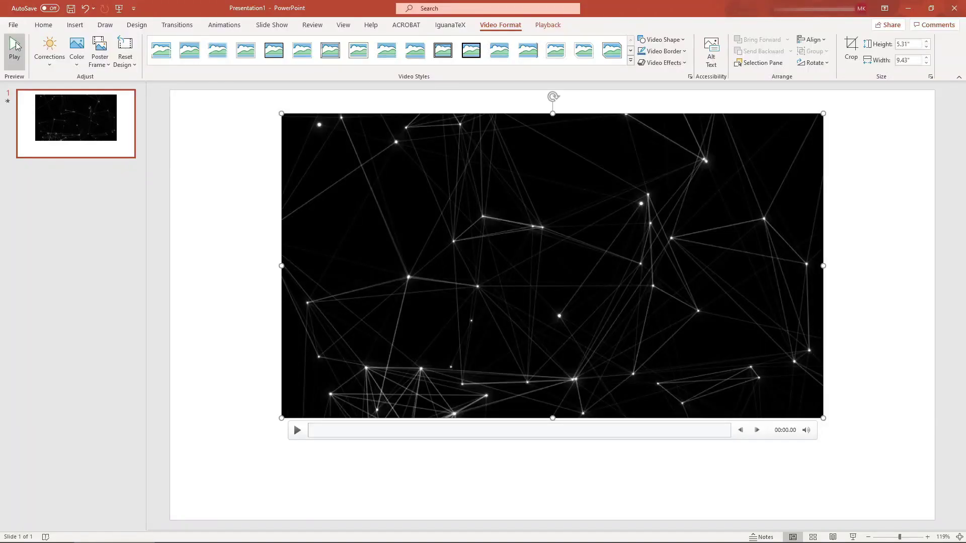
left_click(14, 26)
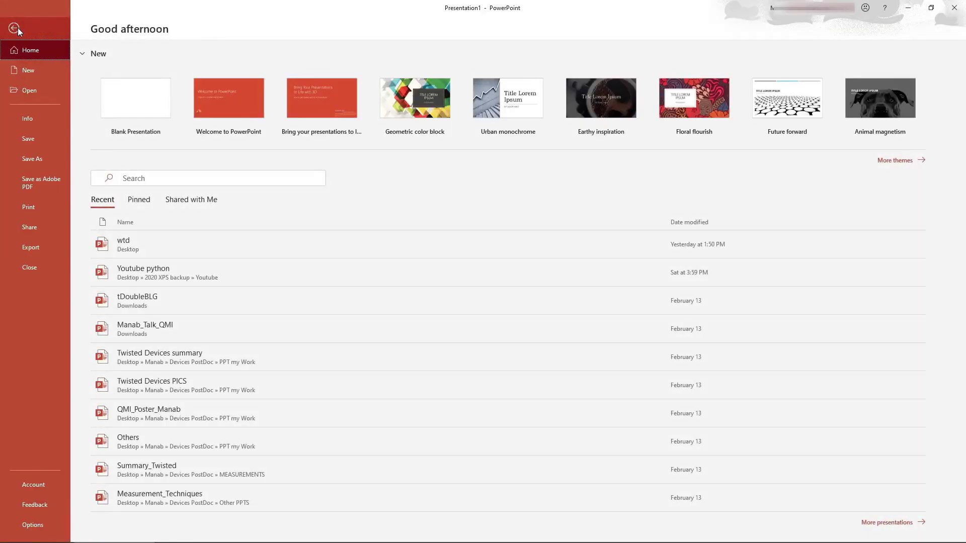
left_click(34, 119)
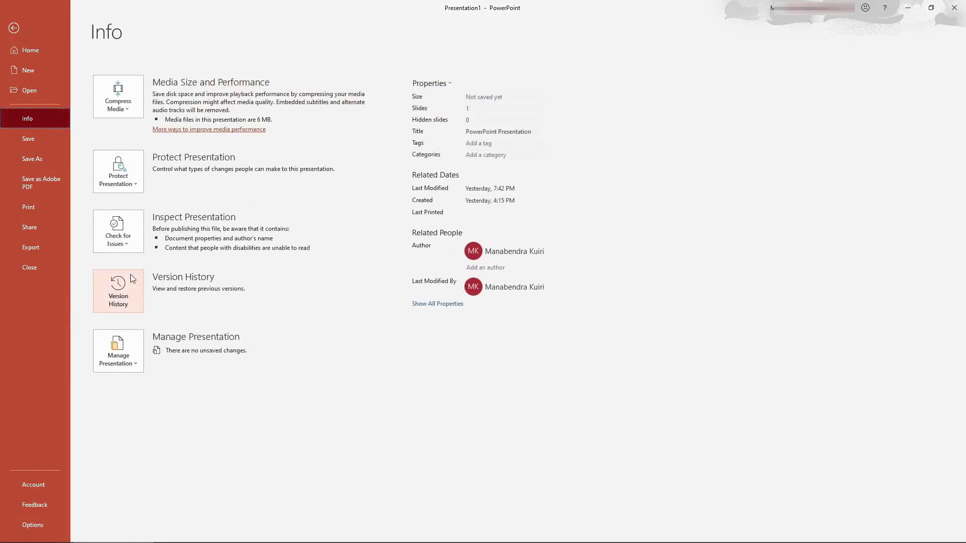
left_click(123, 104)
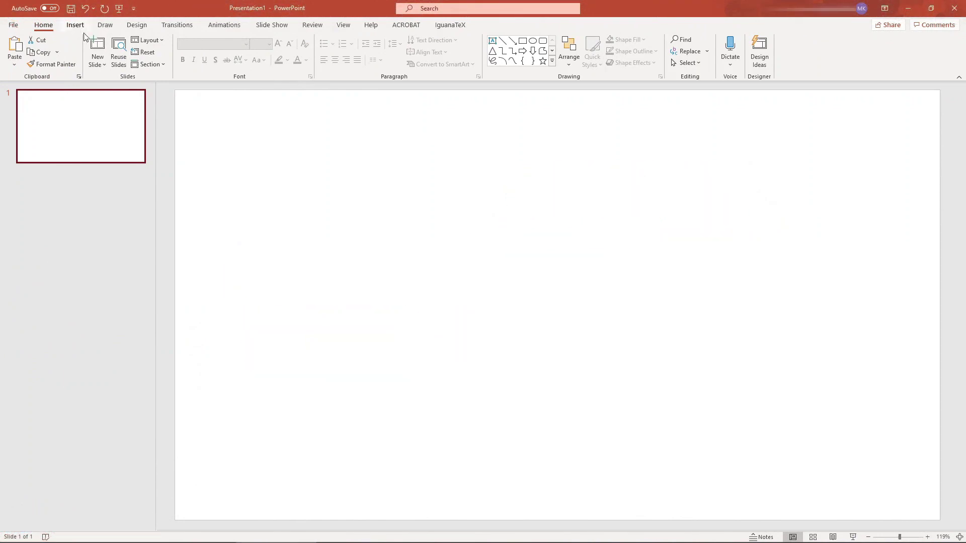
Insert the skateboard image from this computer onto the slide
left_click(76, 25)
left_click(95, 50)
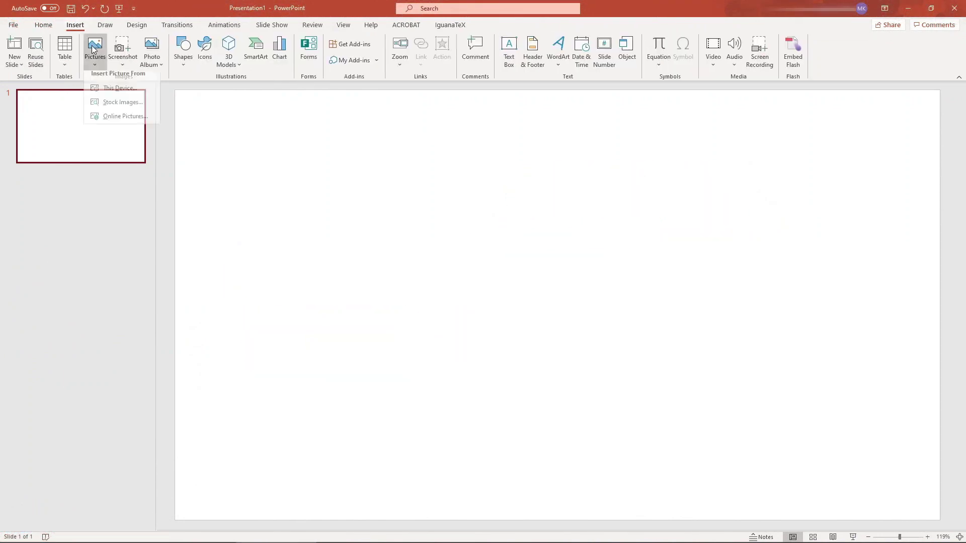
left_click(121, 94)
left_click(137, 82)
left_click(256, 226)
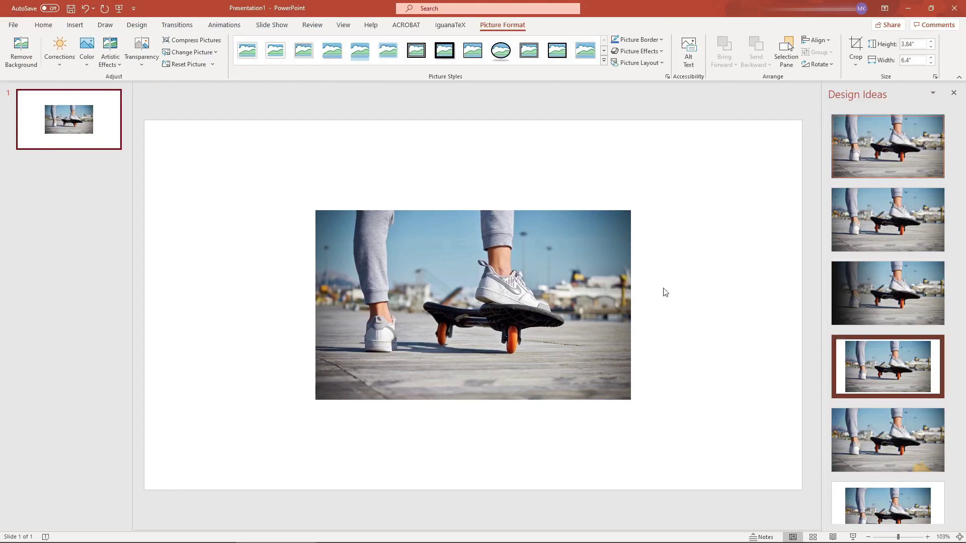
Apply a couple of suggested designs to the skateboard photo, then close Design Ideas
left_click(888, 393)
scroll(956, 167, "up", 1)
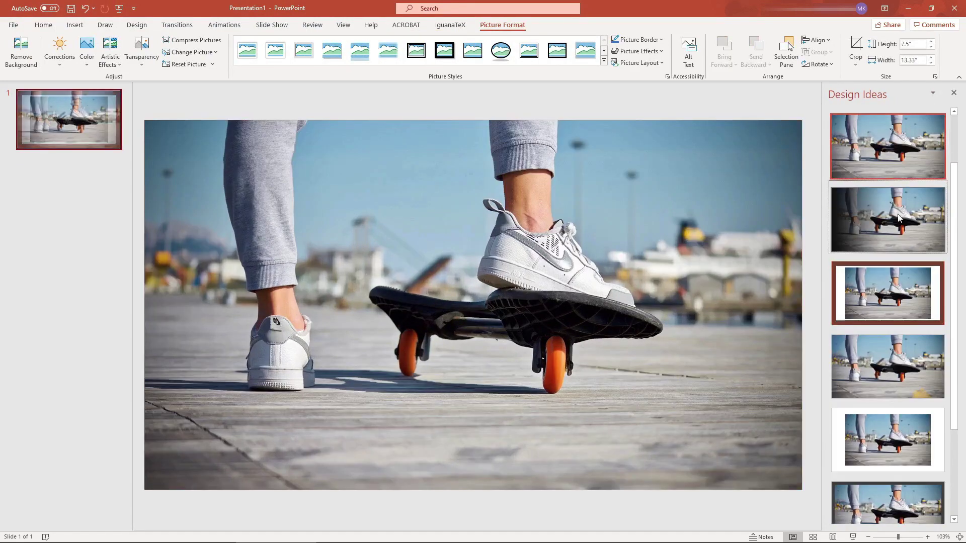
scroll(893, 367, "down", 2)
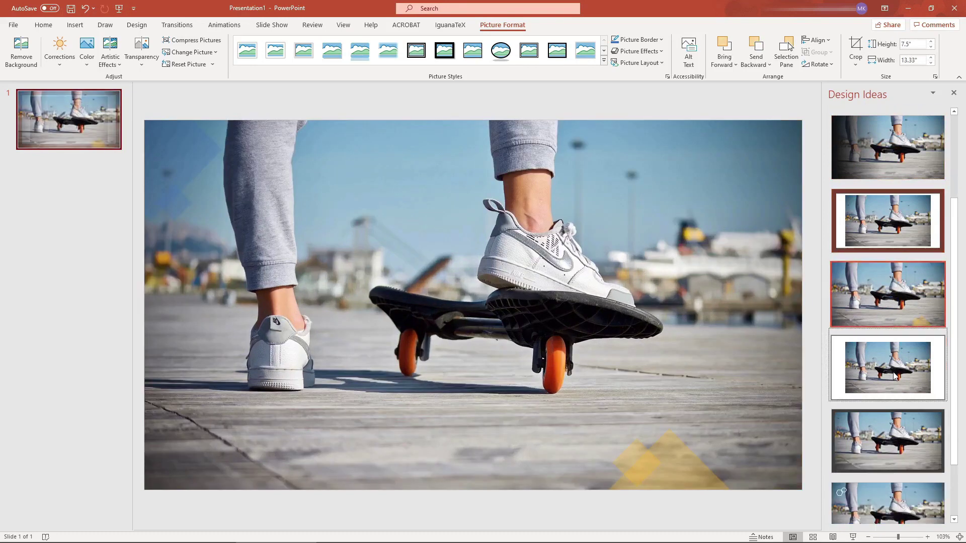
left_click(881, 377)
scroll(880, 430, "down", 2)
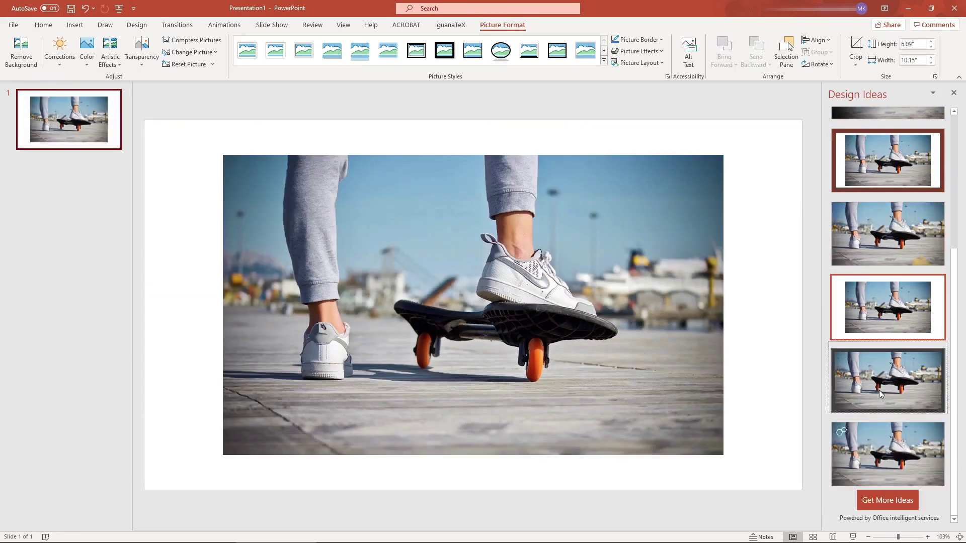
left_click(954, 94)
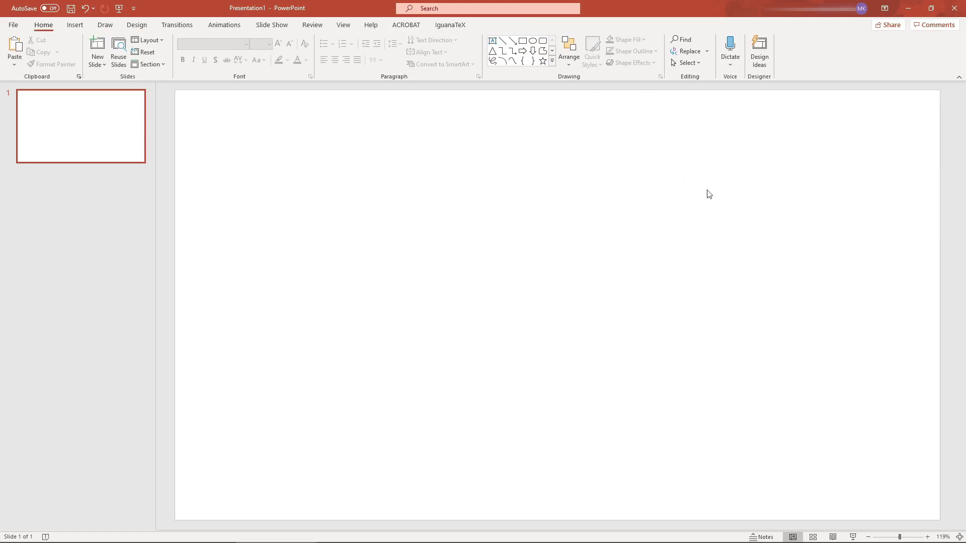
Show the Draw tab ruler and draw a straight black pen line along it
left_click(108, 26)
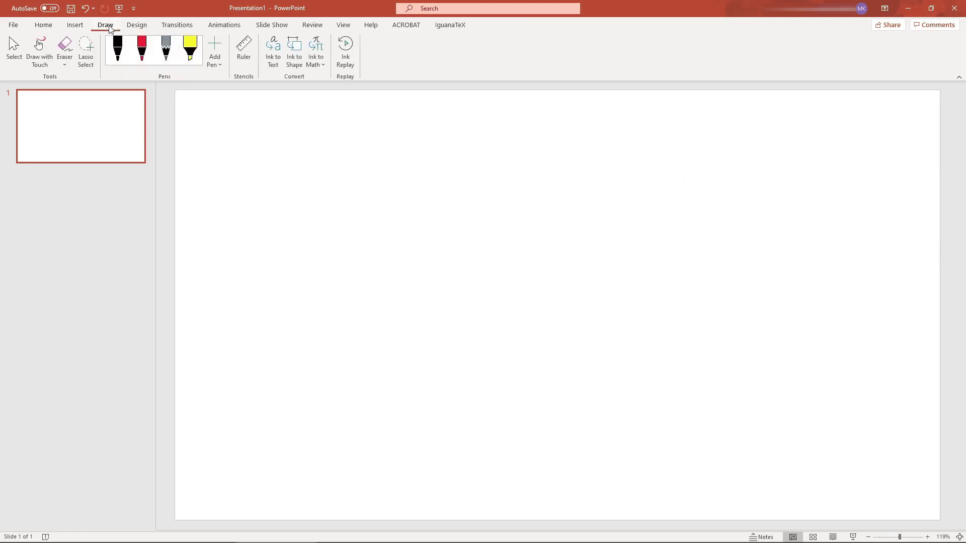
left_click(245, 50)
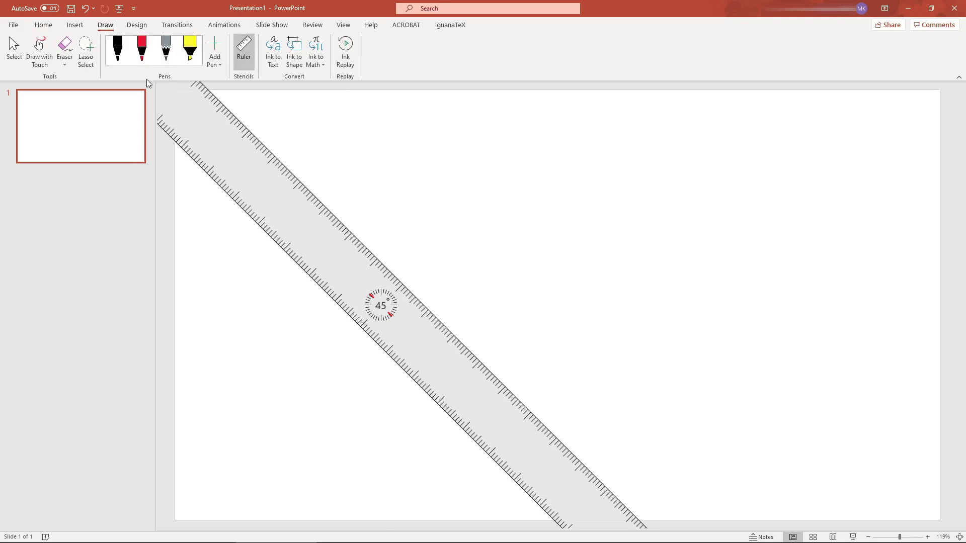
left_click(117, 48)
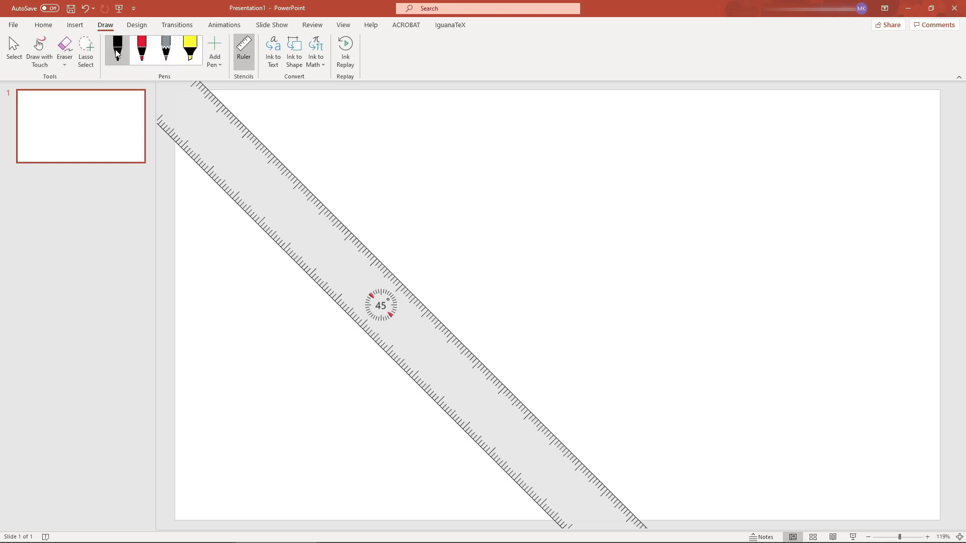
mouse_move(354, 239)
left_mouse_down()
mouse_move(400, 294)
mouse_move(544, 410)
left_mouse_up()
Move the ruler, draw a parallel red line, then a vertical black line
mouse_move(388, 317)
left_mouse_down()
mouse_move(405, 291)
mouse_move(510, 246)
left_mouse_up()
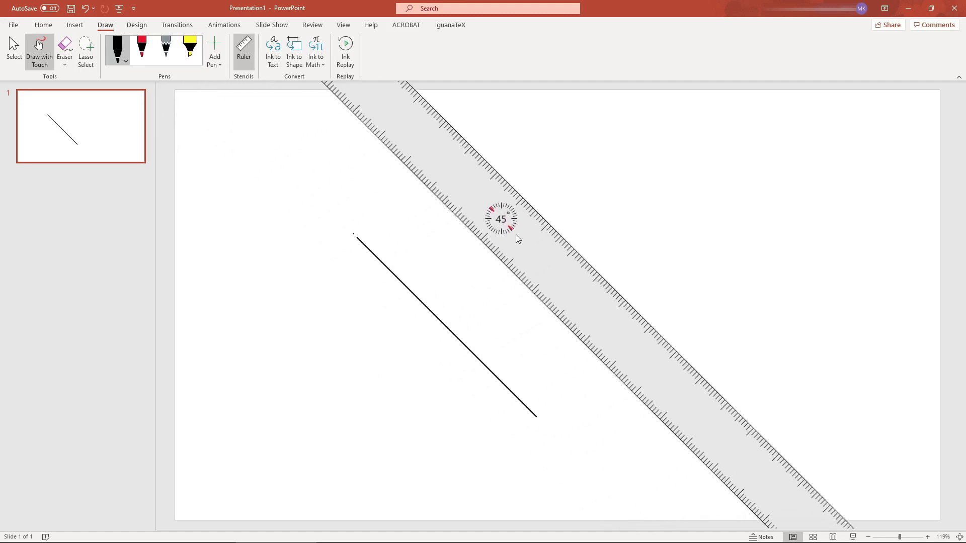
left_click(142, 49)
mouse_move(425, 188)
left_mouse_down()
mouse_move(530, 280)
mouse_move(591, 351)
left_mouse_up()
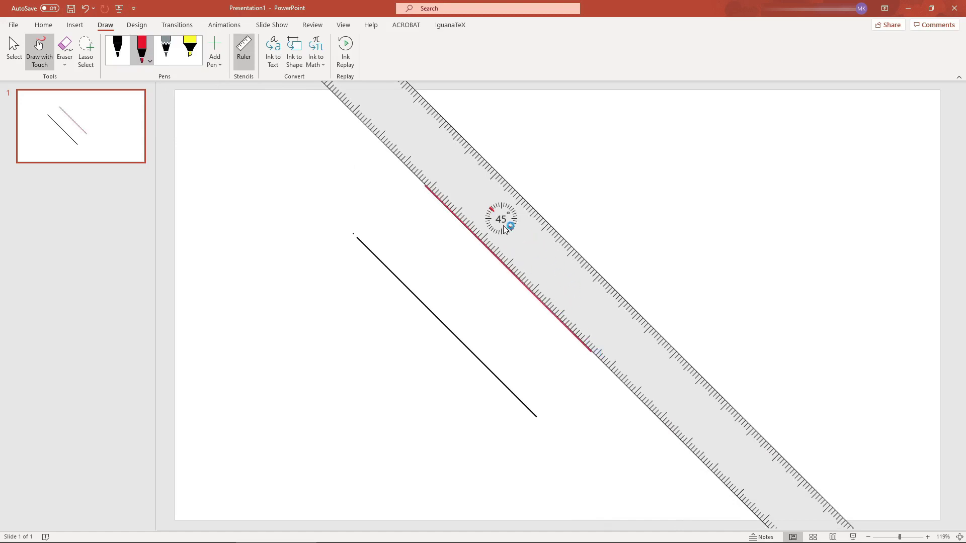
scroll(503, 225, "down", 20)
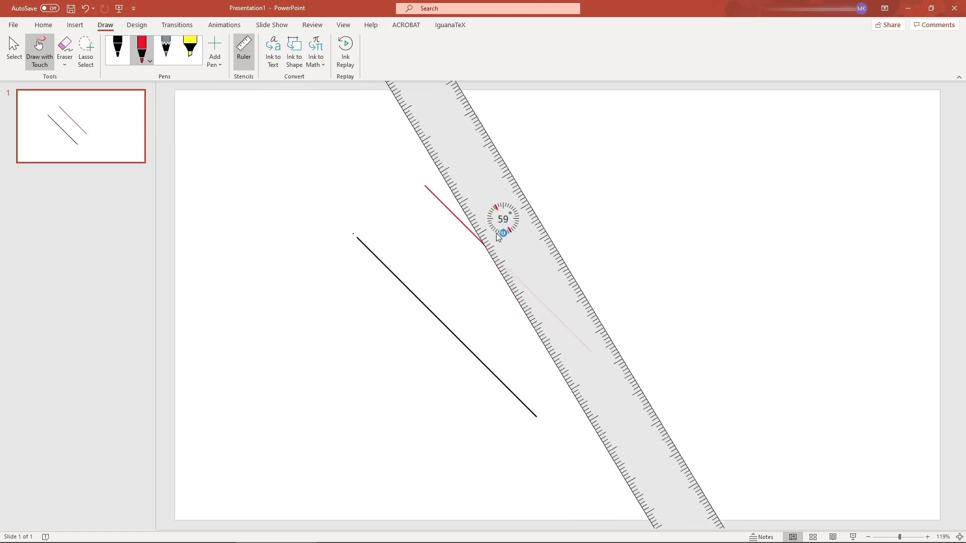
scroll(494, 234, "down", 17)
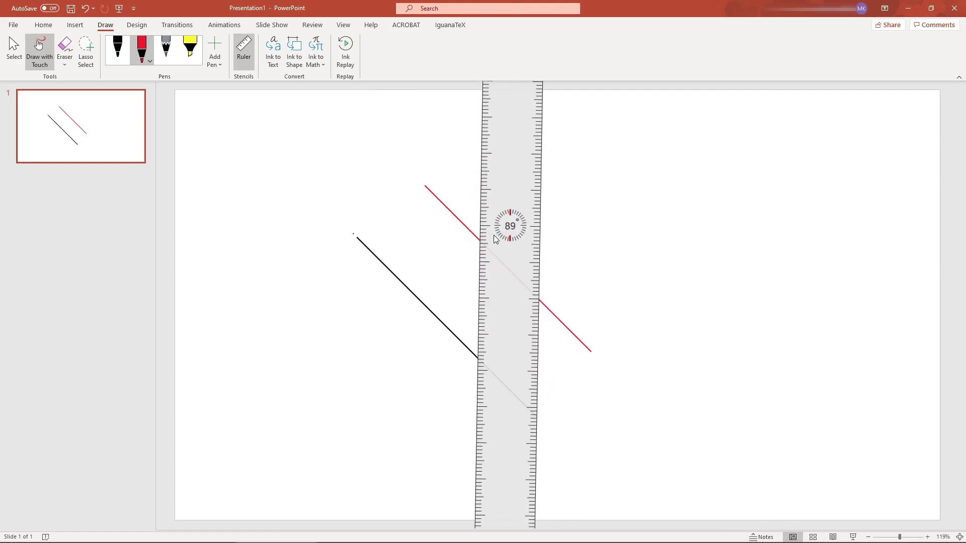
left_click(118, 47)
left_click_drag(481, 106, 491, 424)
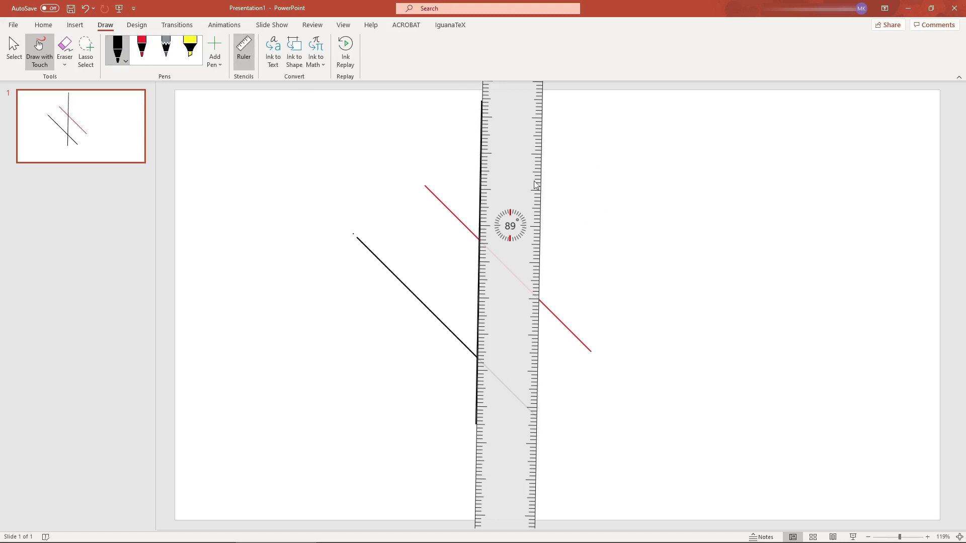
Hide the ruler and delete all the ink lines from the slide
left_click(245, 52)
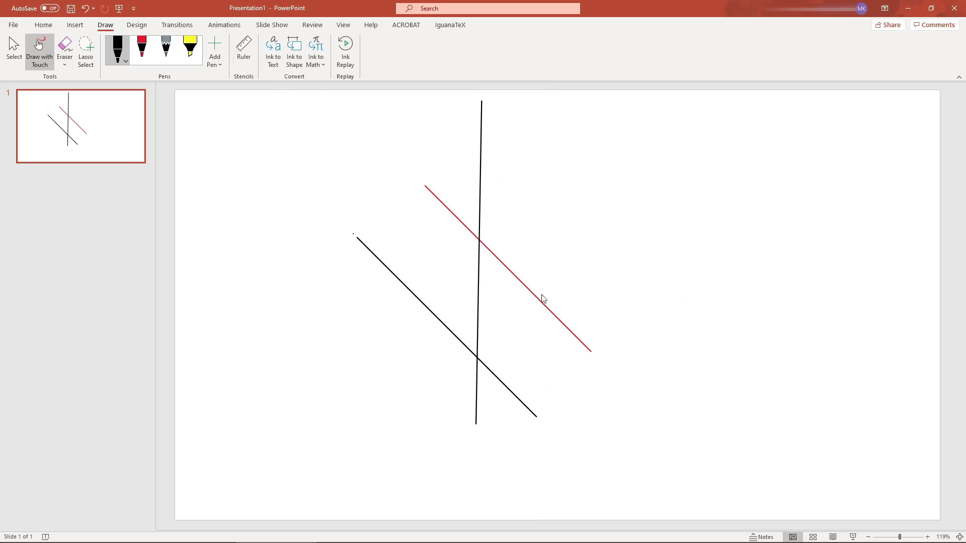
key("ctrl+a")
key("Delete")
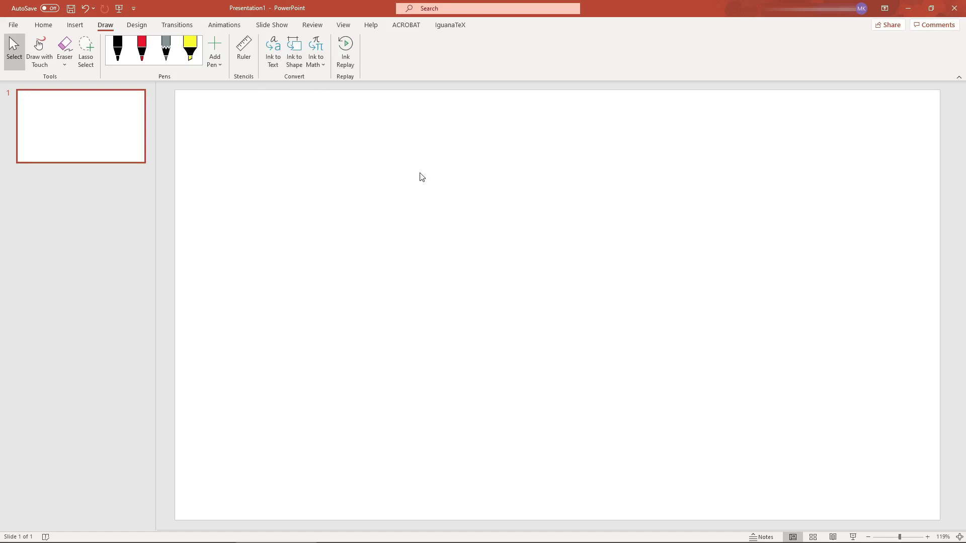
left_click(119, 53)
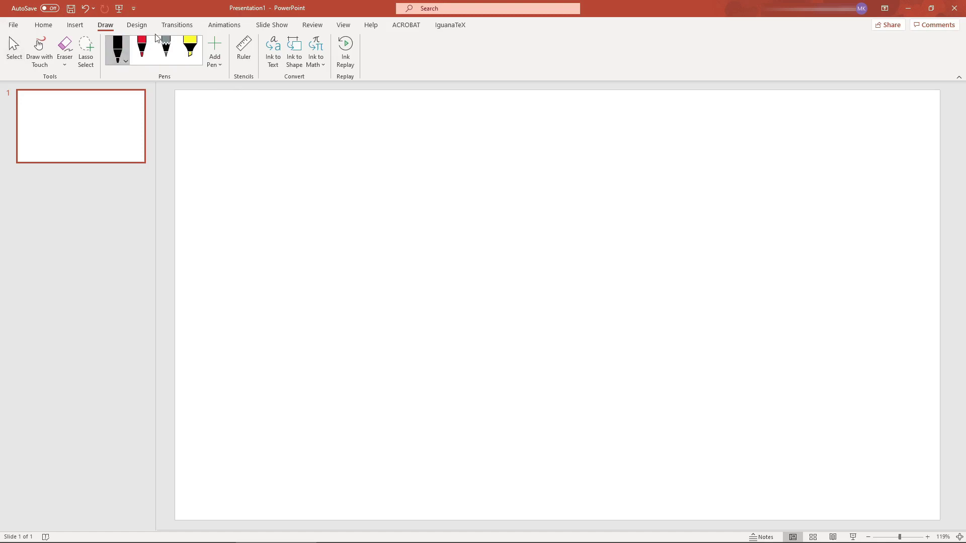
left_click_drag(504, 231, 546, 234)
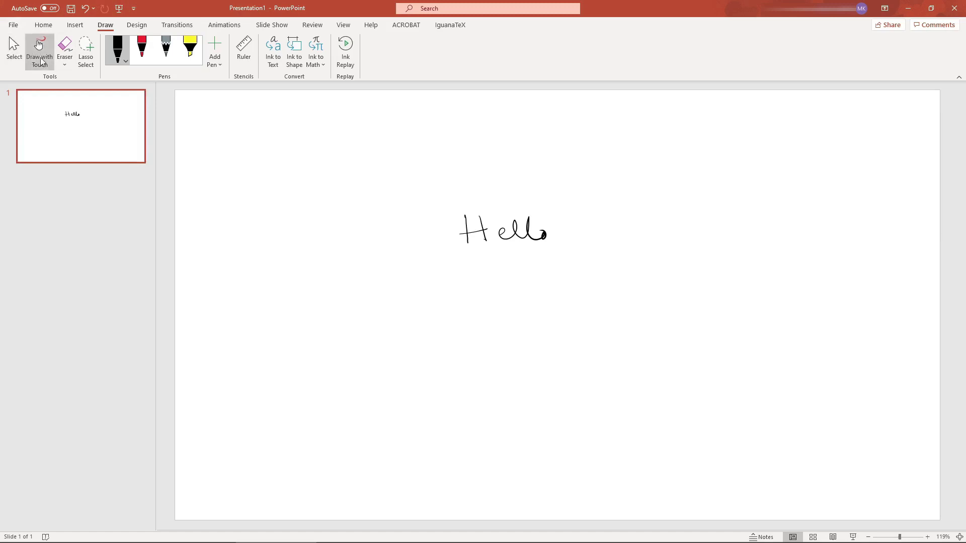
left_click(89, 49)
mouse_move(508, 177)
left_mouse_down()
mouse_move(390, 243)
mouse_move(605, 276)
mouse_move(583, 189)
left_mouse_up()
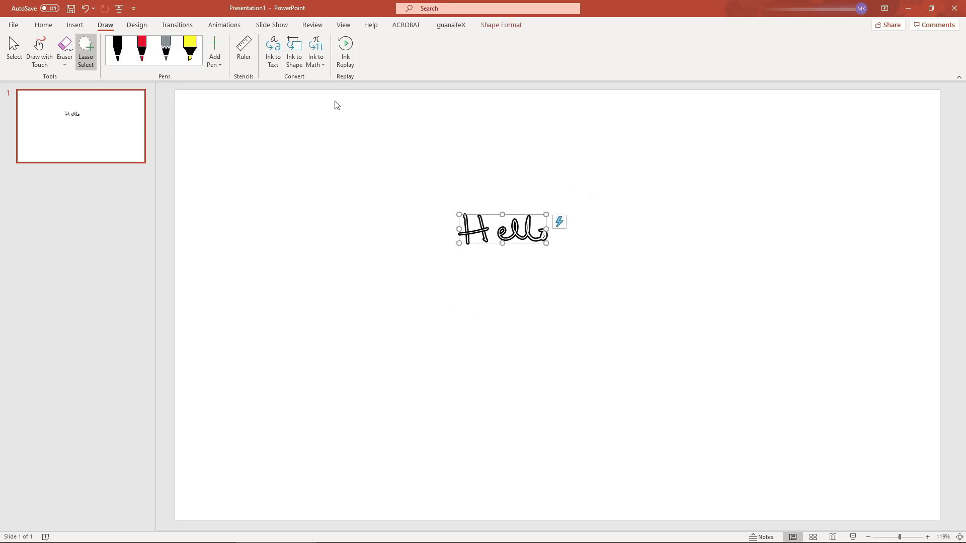
left_click(279, 63)
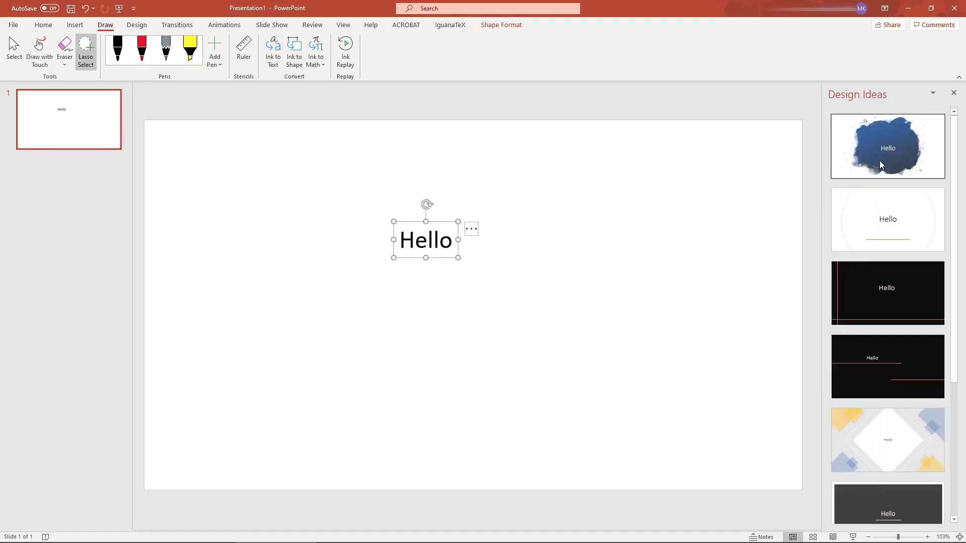
left_click(884, 217)
left_click(884, 301)
left_click(888, 361)
left_click(888, 503)
left_click(954, 93)
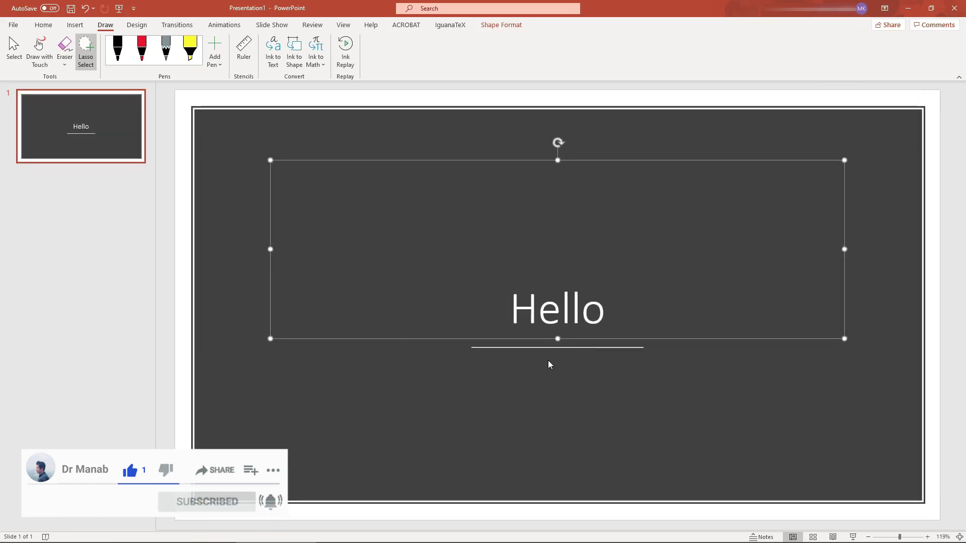
key("ctrl+z")
key("Delete")
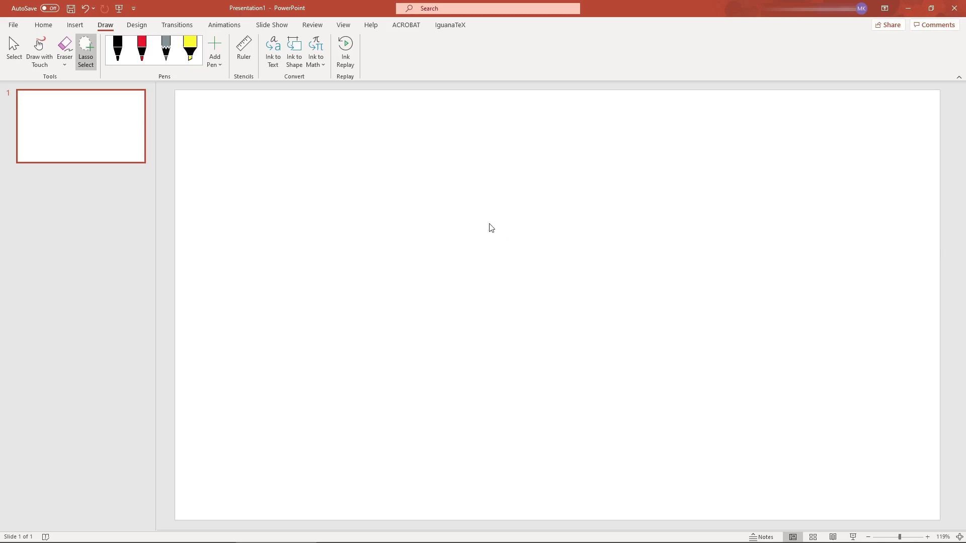
Handwrite the equation e^ikx = ϕ(x) on the slide with the black pen
left_click(120, 59)
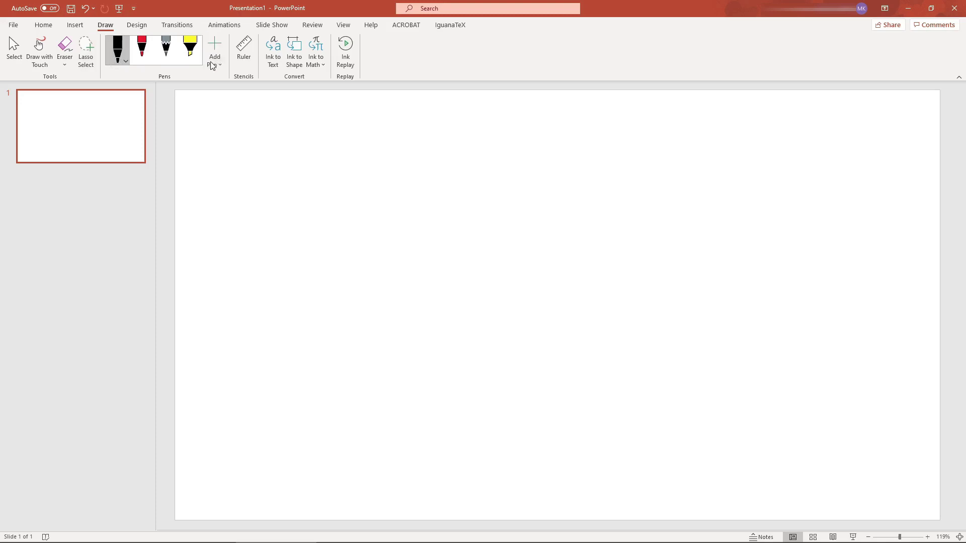
left_click_drag(465, 257, 490, 263)
mouse_move(492, 217)
left_mouse_down()
mouse_move(493, 230)
mouse_move(538, 225)
left_mouse_up()
left_click_drag(593, 236, 594, 272)
mouse_move(617, 227)
left_mouse_down()
mouse_move(615, 254)
mouse_move(632, 242)
mouse_move(631, 260)
left_mouse_up()
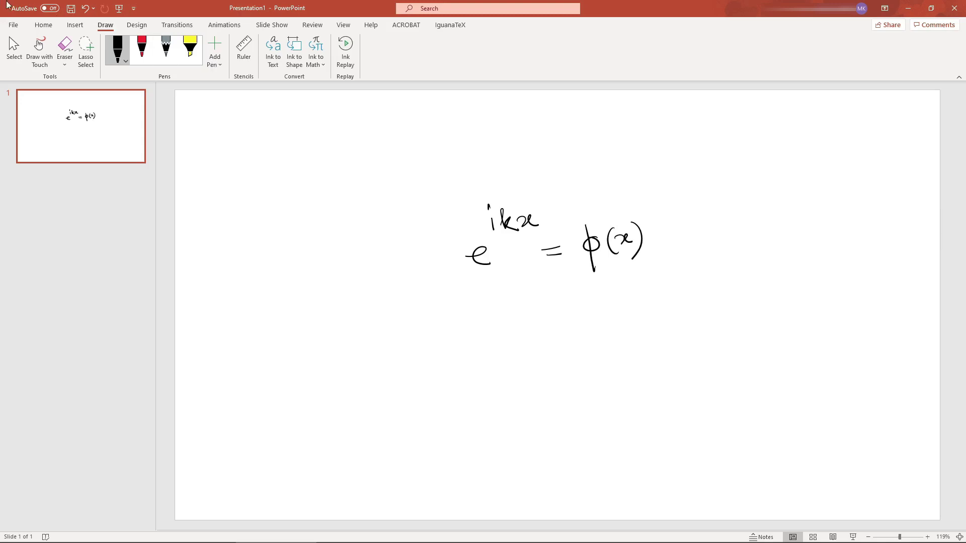
Lasso-select the handwritten equation and convert it with Ink to Math
left_click(86, 50)
mouse_move(620, 186)
left_mouse_down()
mouse_move(563, 176)
mouse_move(672, 327)
mouse_move(589, 277)
left_mouse_up()
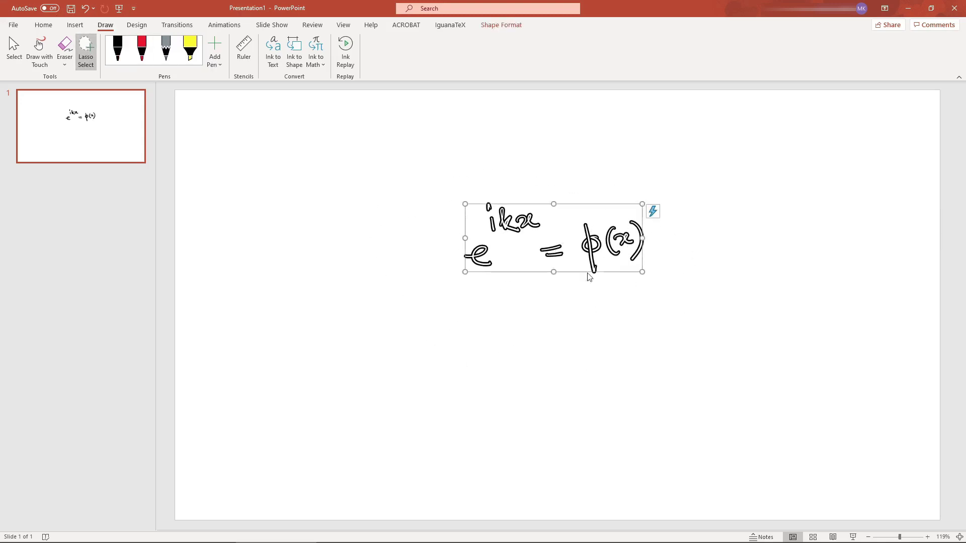
left_click(316, 48)
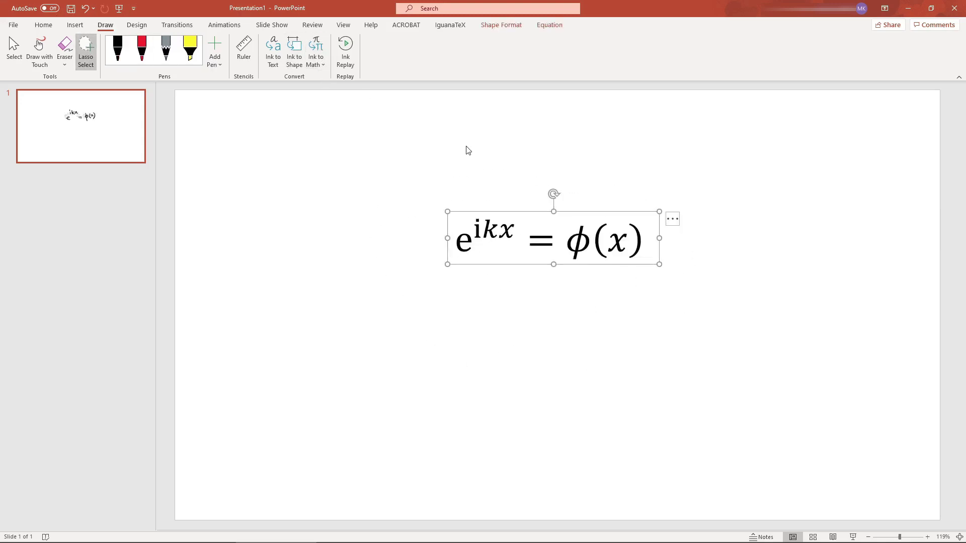